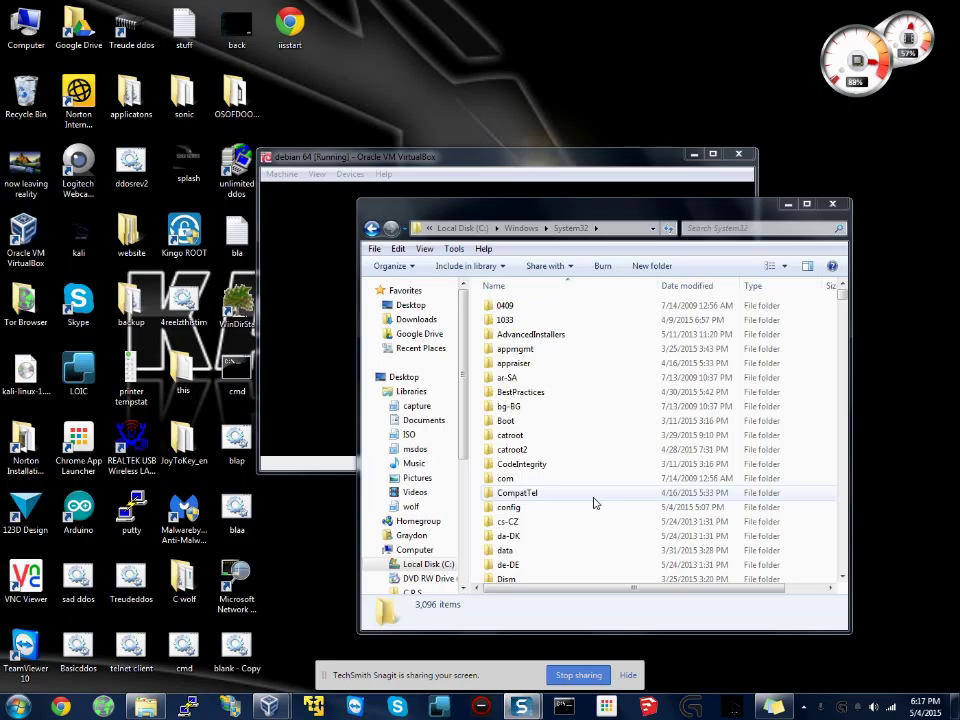
Close the System32 file browser window and bring the running debian 64 virtual machine to the front, with the VirtualBox Manager minimized
key(BackSpace)
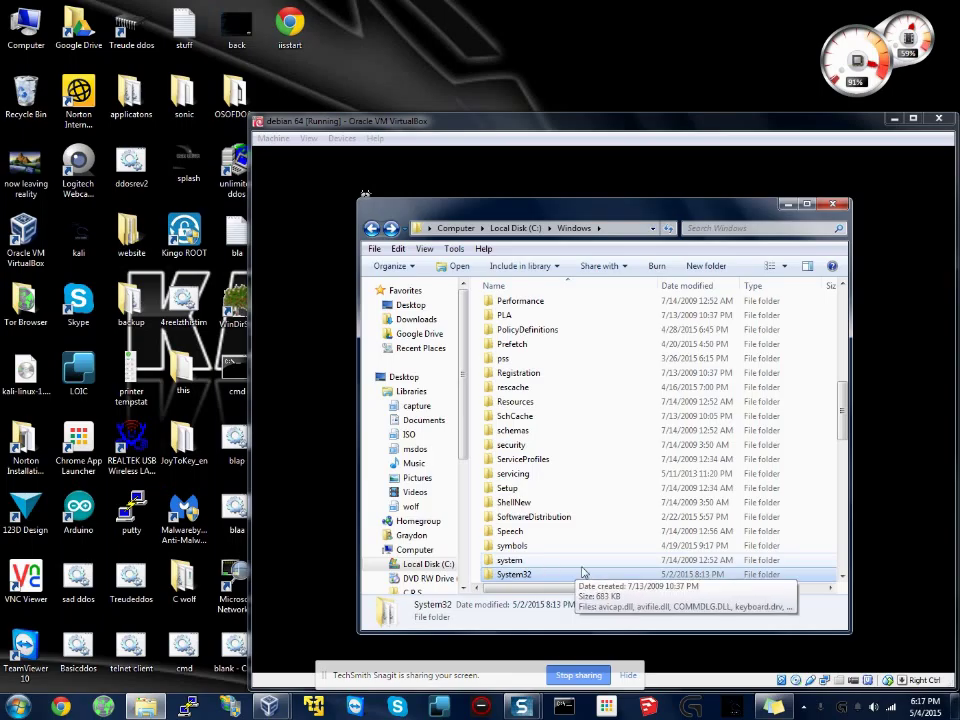
click(832, 204)
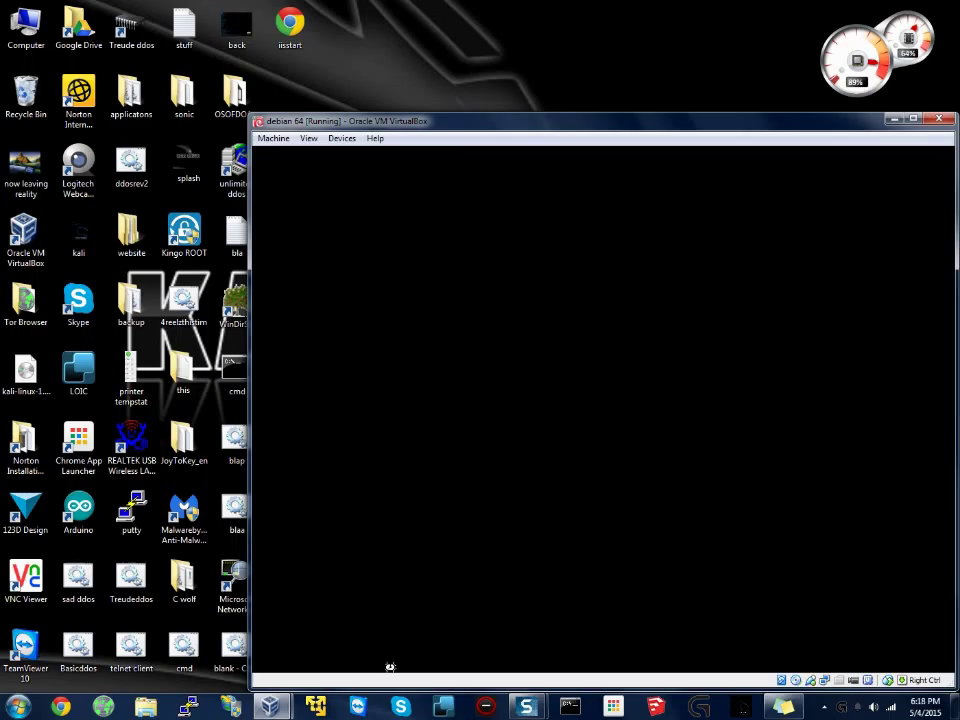
click(270, 706)
click(229, 632)
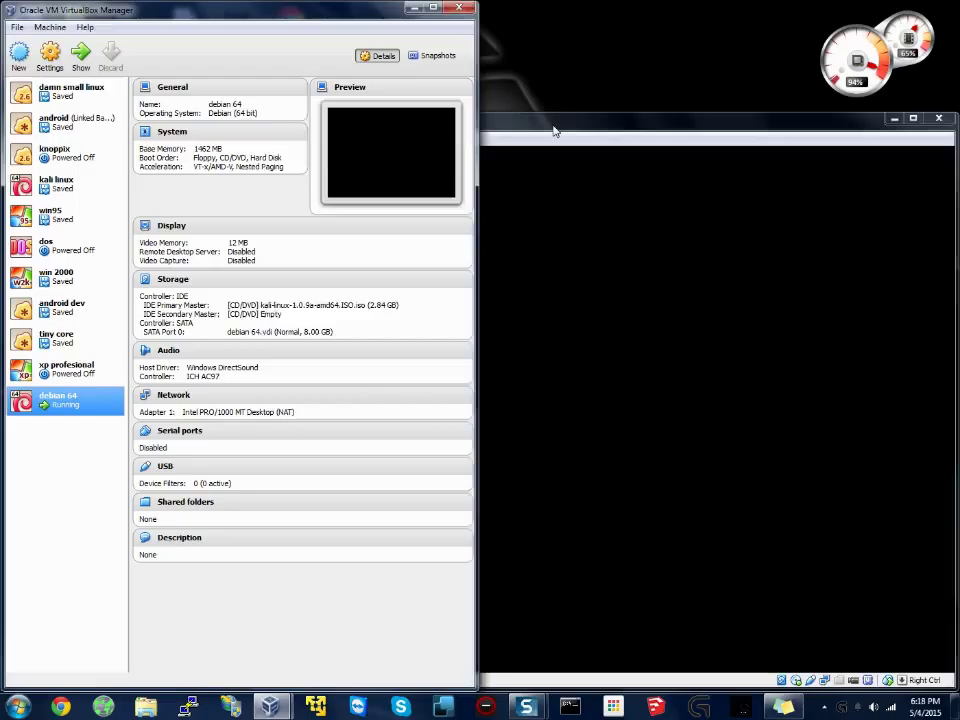
click(555, 128)
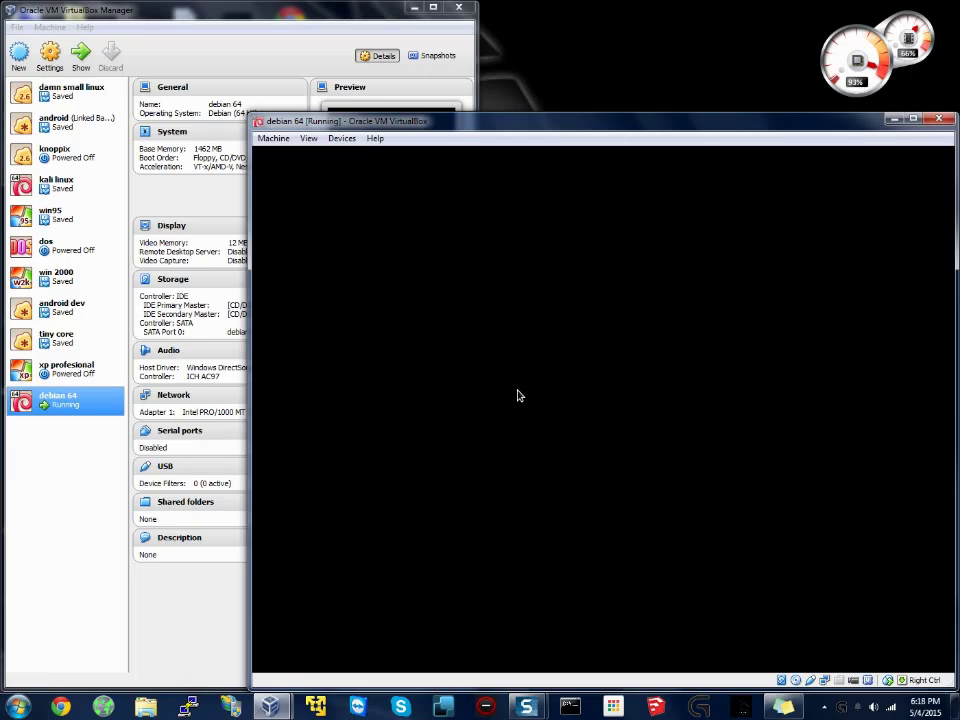
click(413, 8)
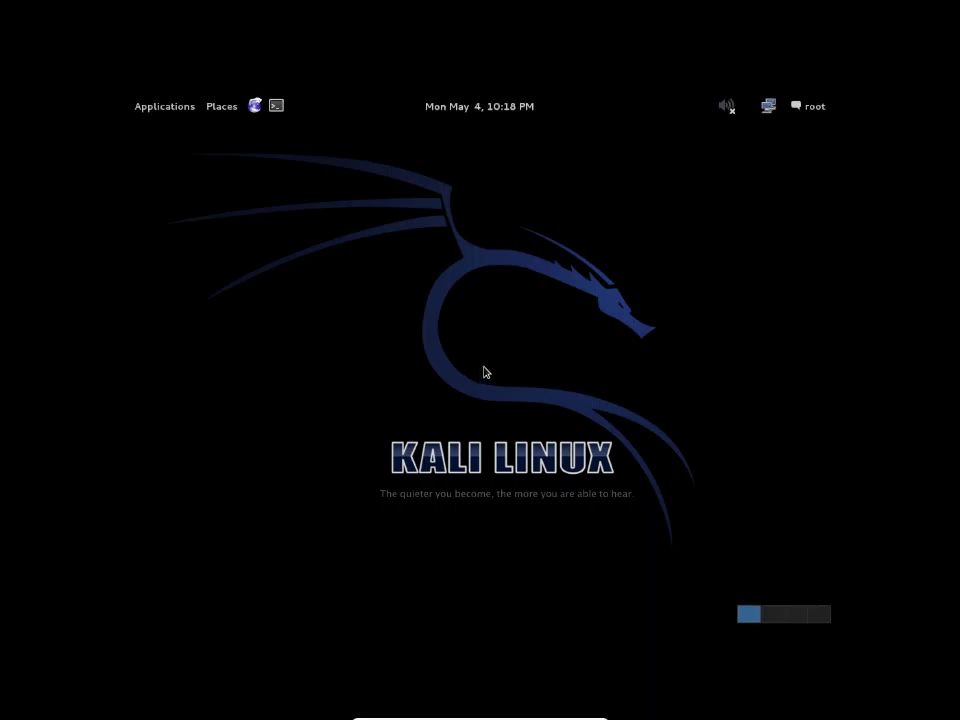
List the contents of the root directory (/) in a new terminal
click(278, 106)
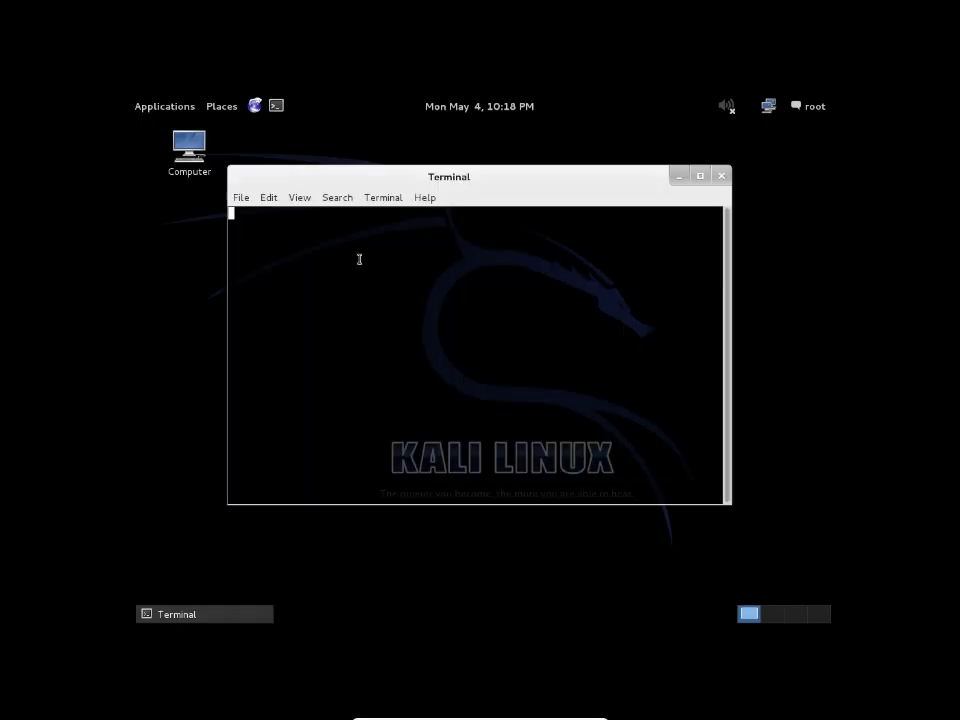
text(cd /)
key(Return)
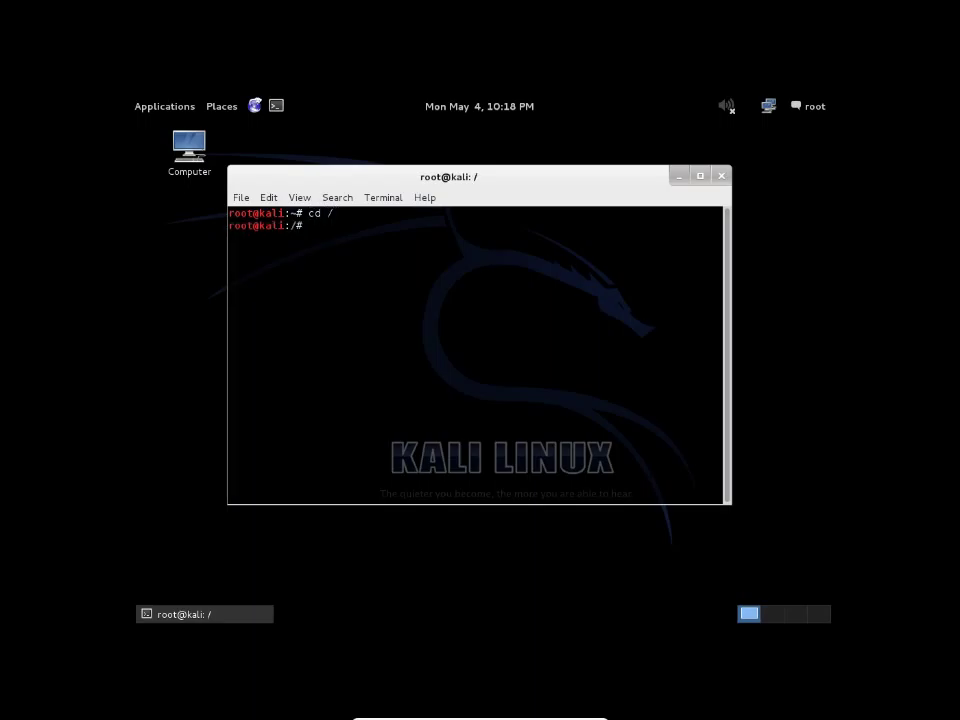
text(ls)
key(Return)
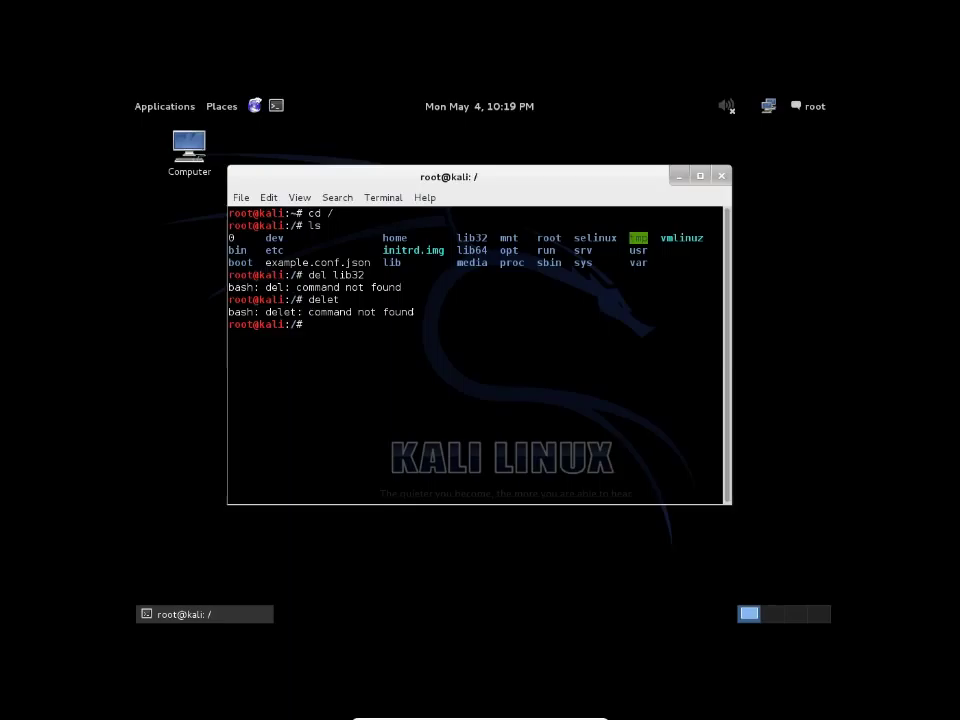
Try to remove the lib32 folder from the terminal with the command "delete lib32"
key(Up)
text(e lib32)
key(Return)
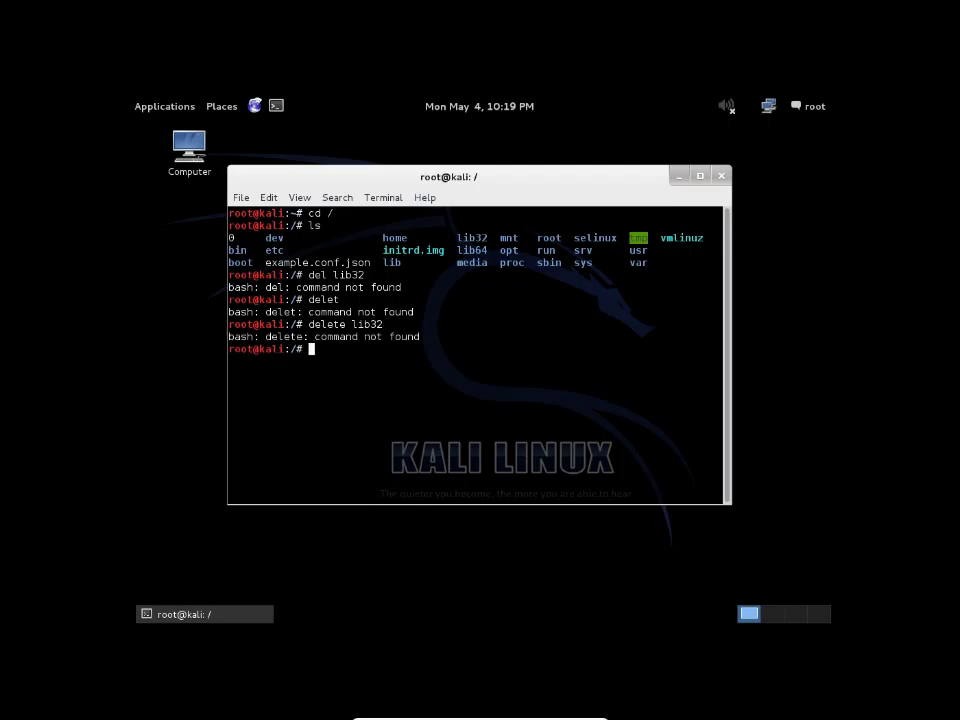
click(673, 176)
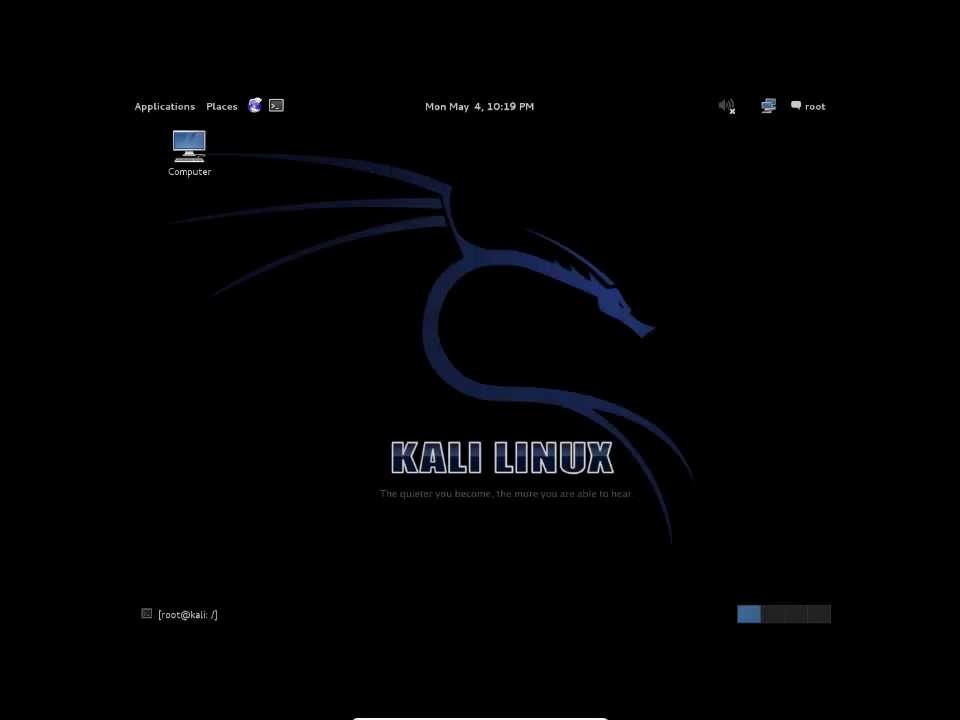
click(166, 616)
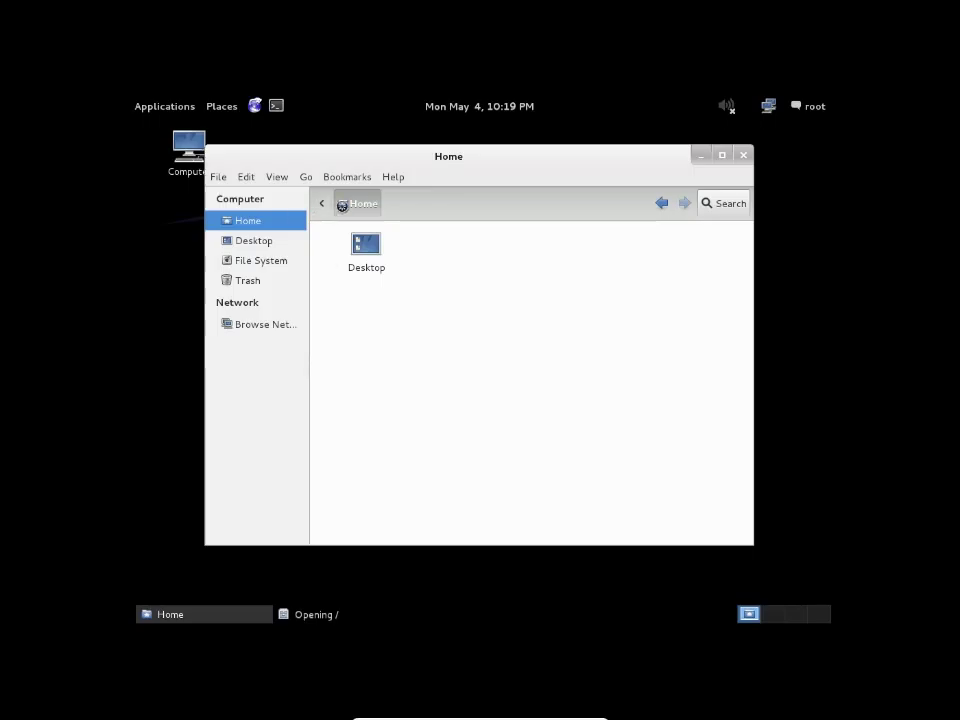
Search the file manager for "lib 32", with the search location set to File System
click(728, 206)
text(lib 32)
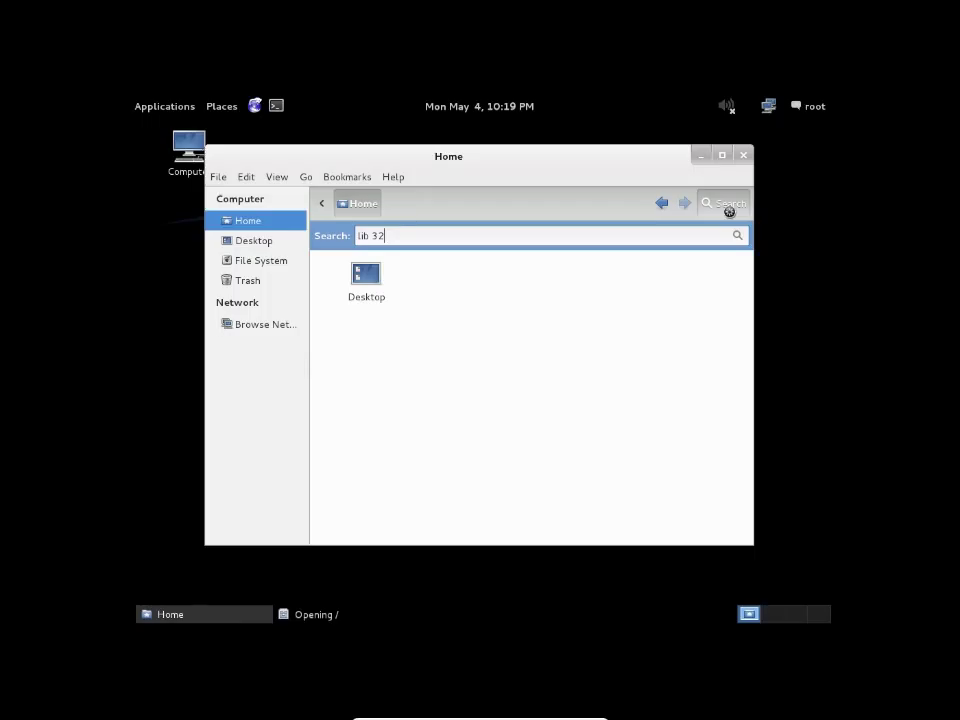
key(Return)
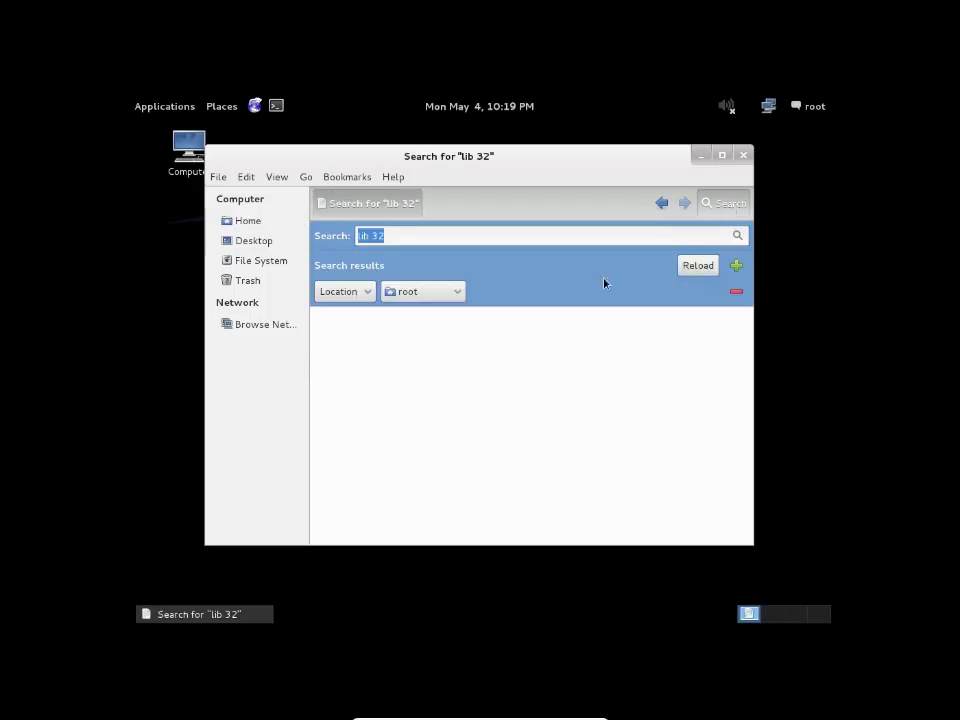
click(425, 291)
click(436, 339)
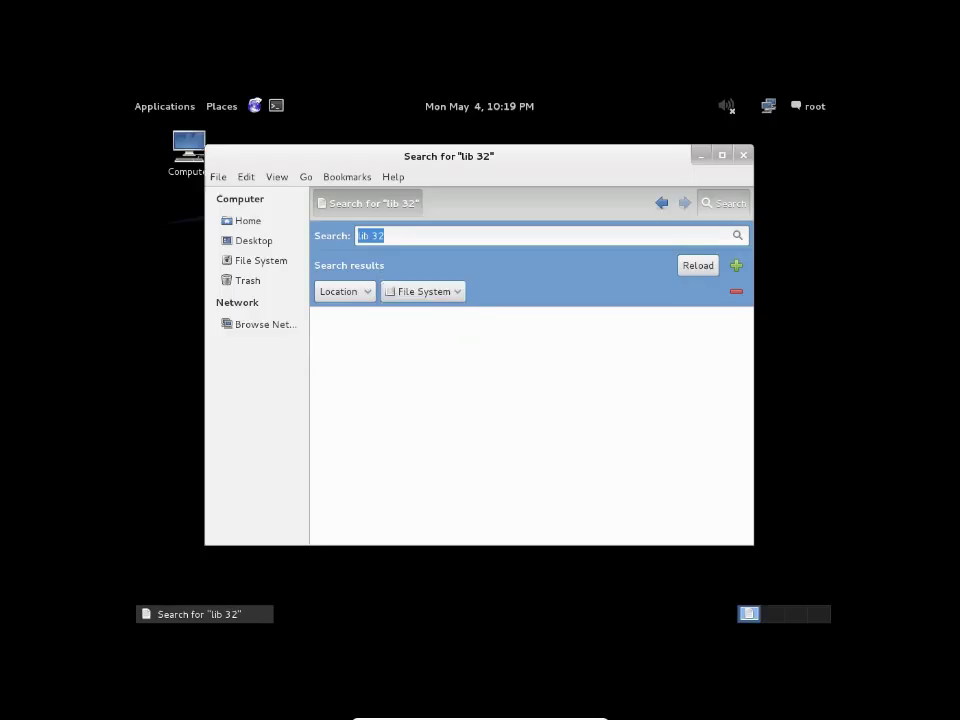
click(687, 272)
Delete the lib32 folder from the root of the file system and close the file manager
click(250, 262)
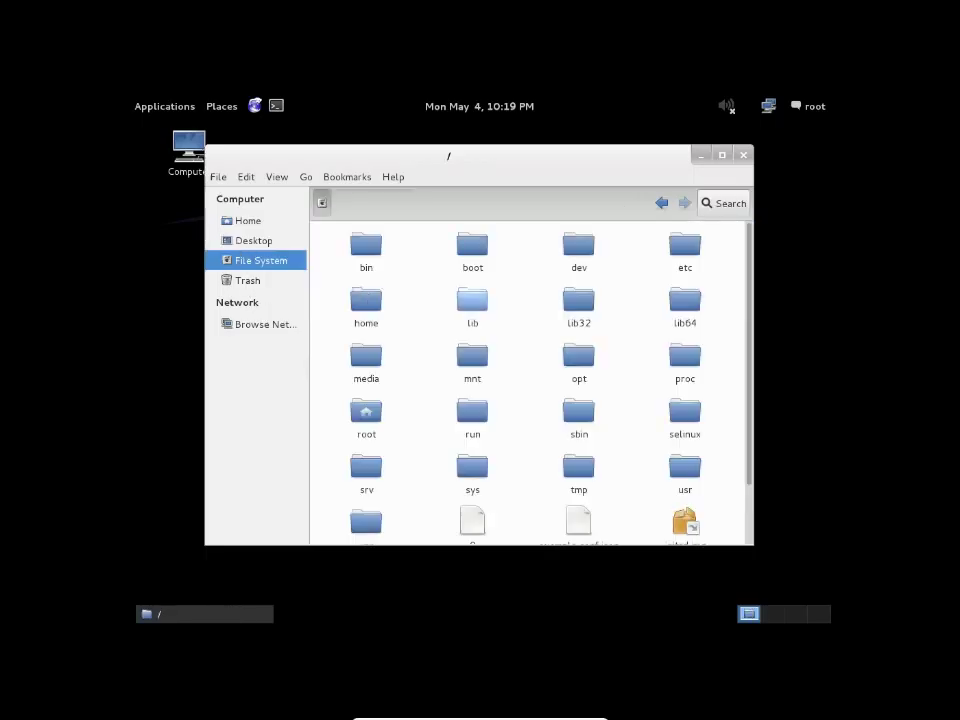
right_click(568, 300)
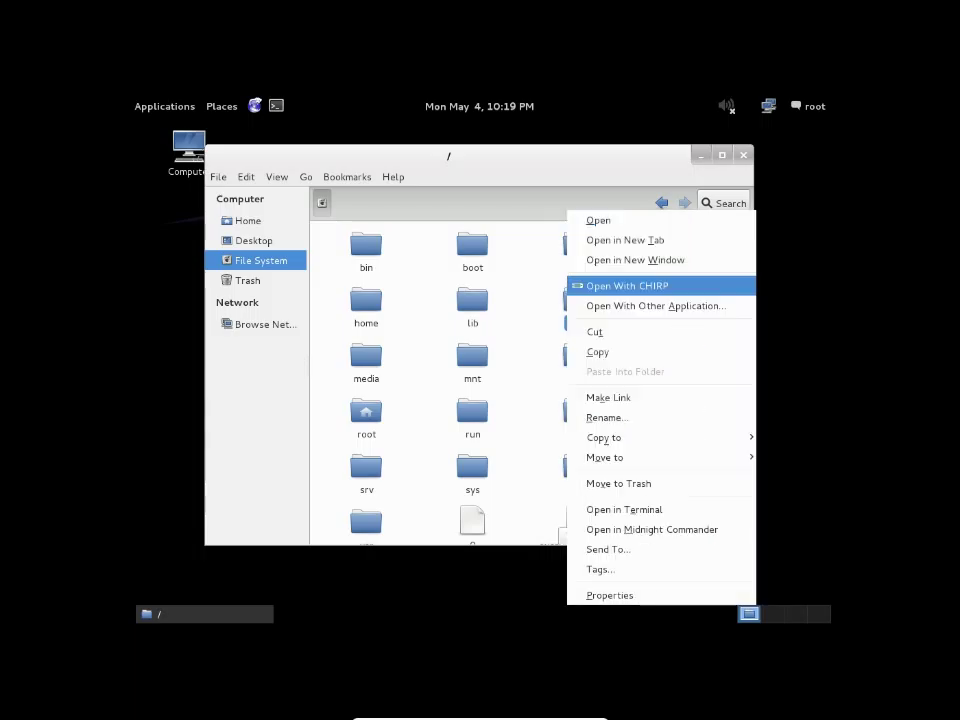
click(632, 484)
click(652, 400)
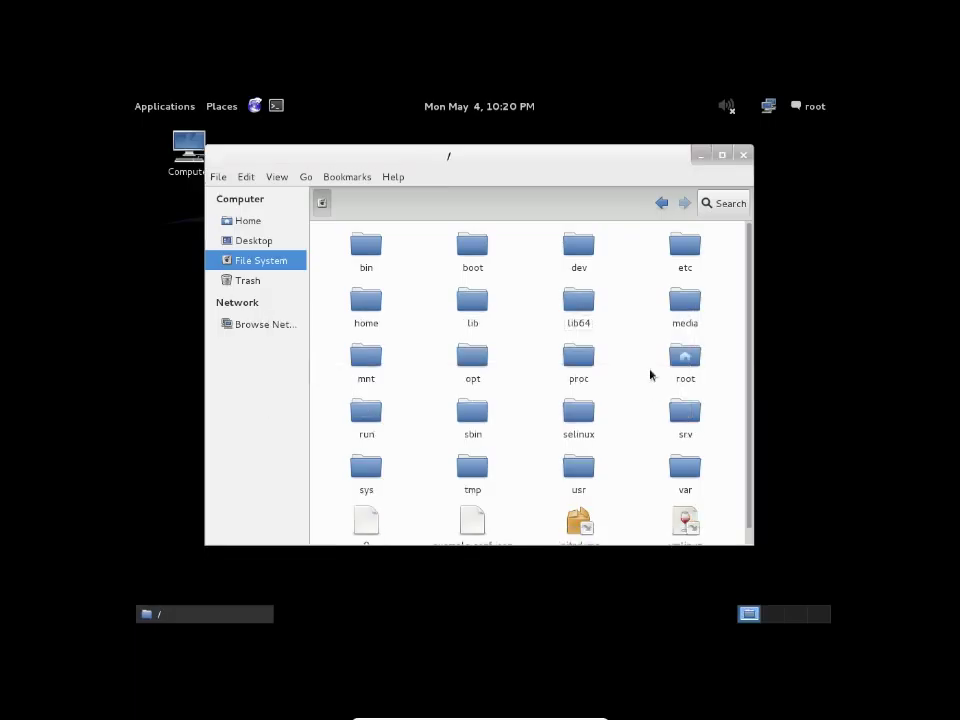
click(741, 155)
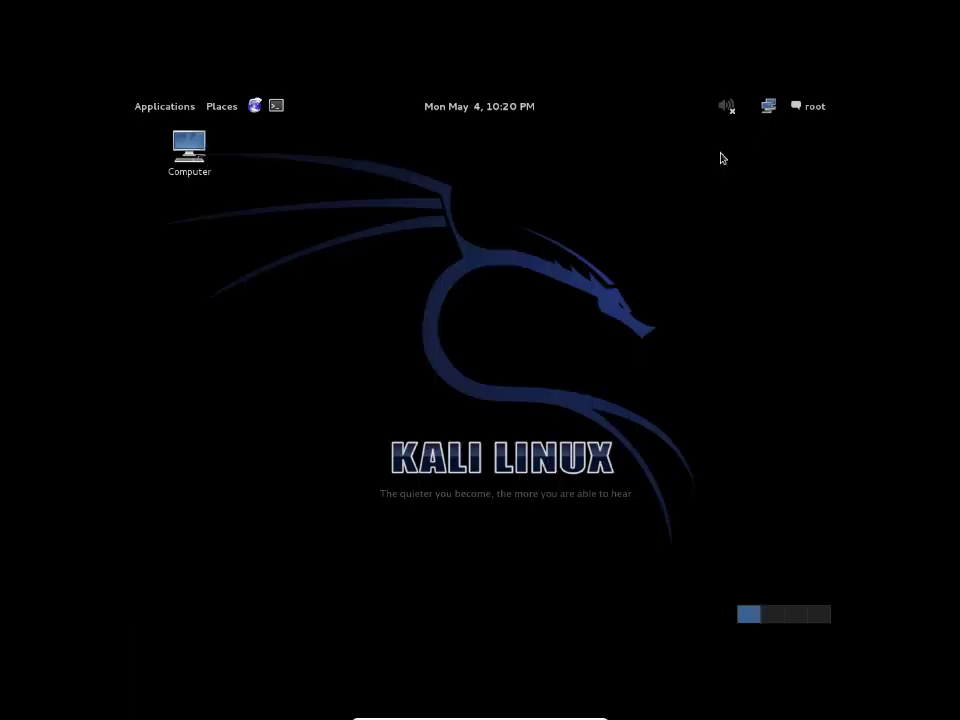
Launch the Document Viewer as a test and close it again
click(170, 108)
mouse_move(185, 165)
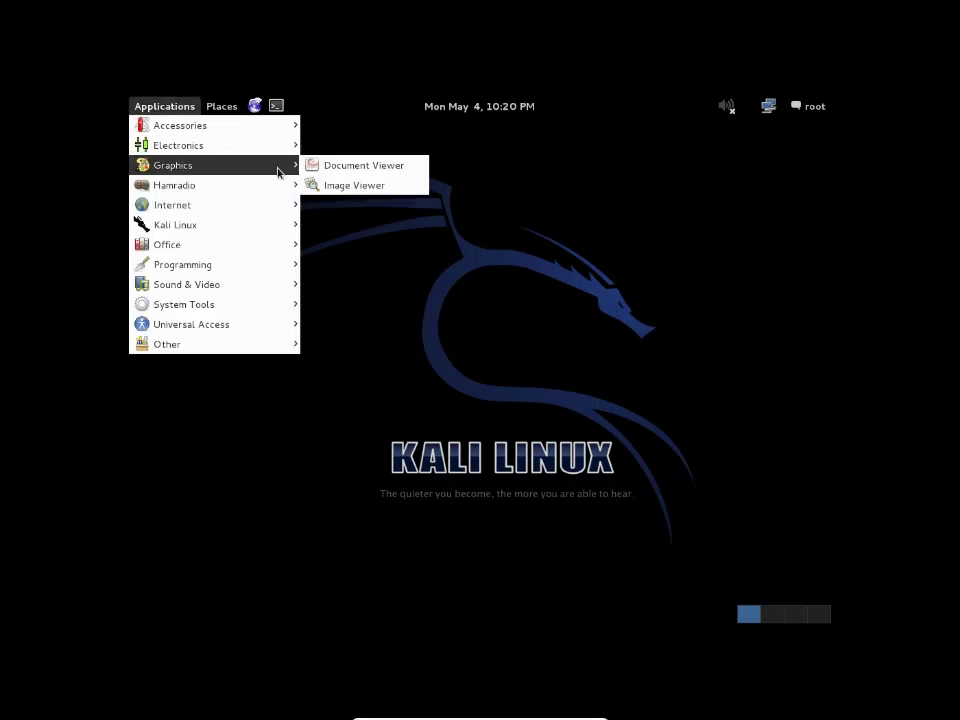
click(355, 168)
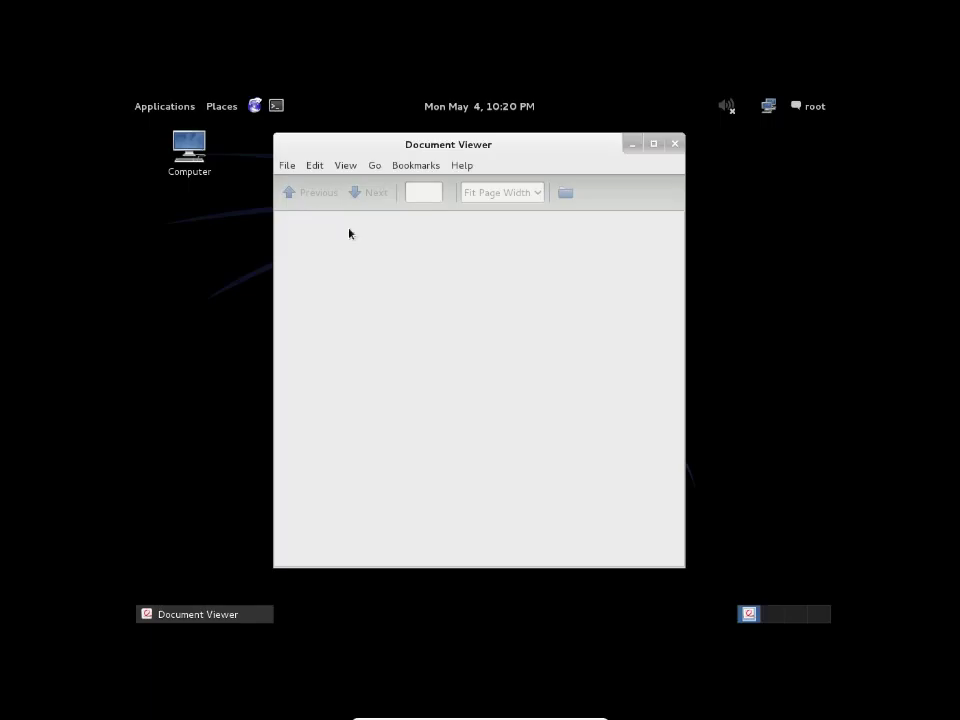
click(674, 144)
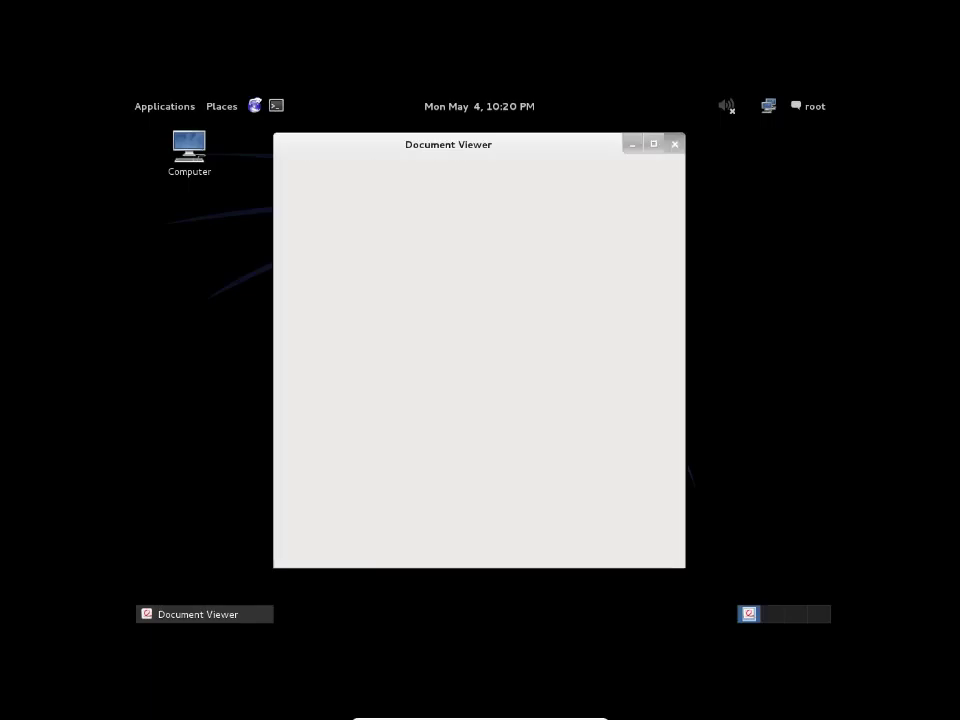
Open another terminal and recheck the root directory's contents with ls
click(276, 105)
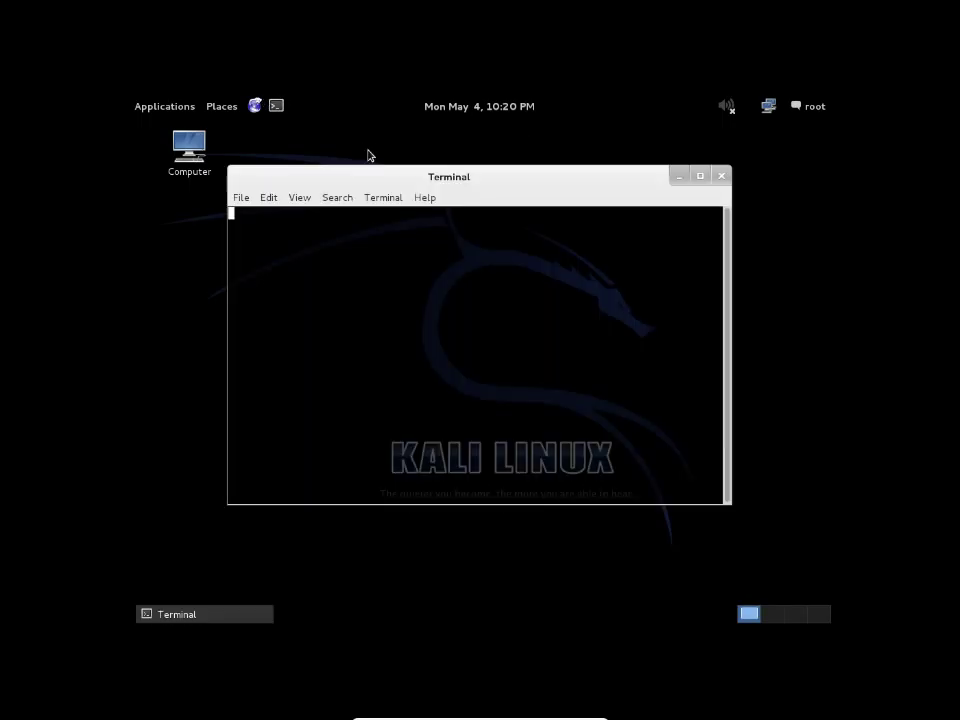
text(cd /)
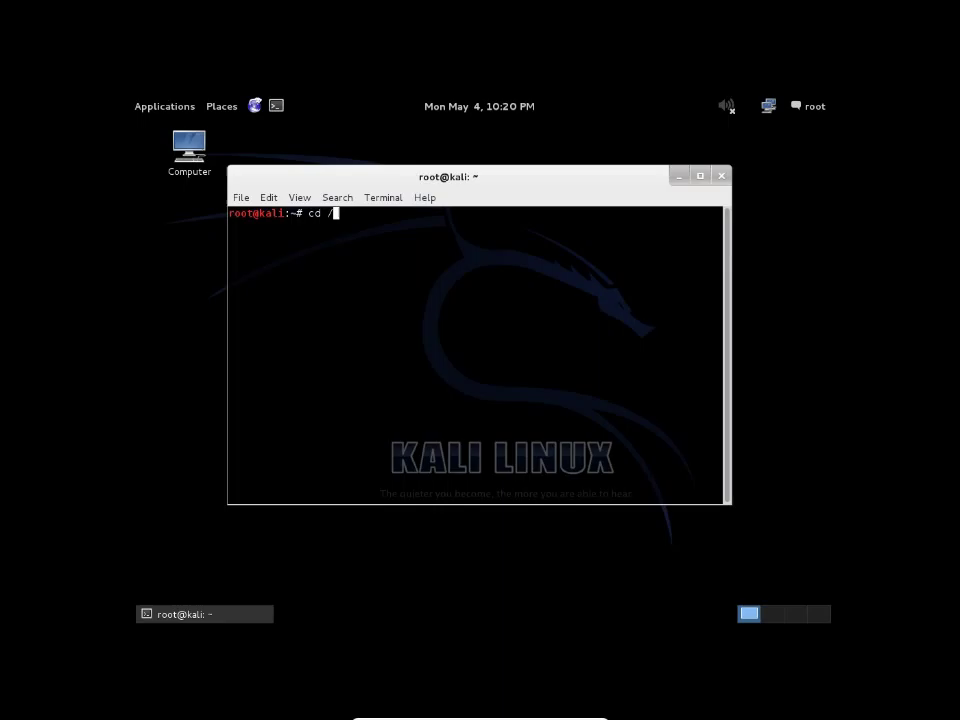
key(Return)
text(ls)
key(Return)
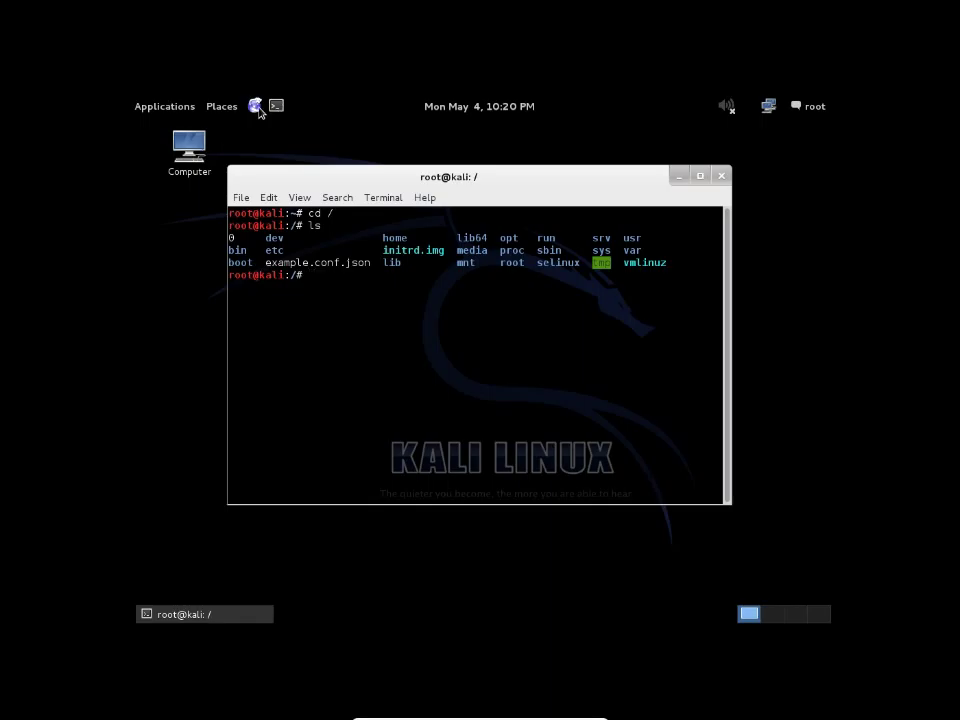
Delete the lib64 folder from the root of the file system and close the file manager
click(189, 148)
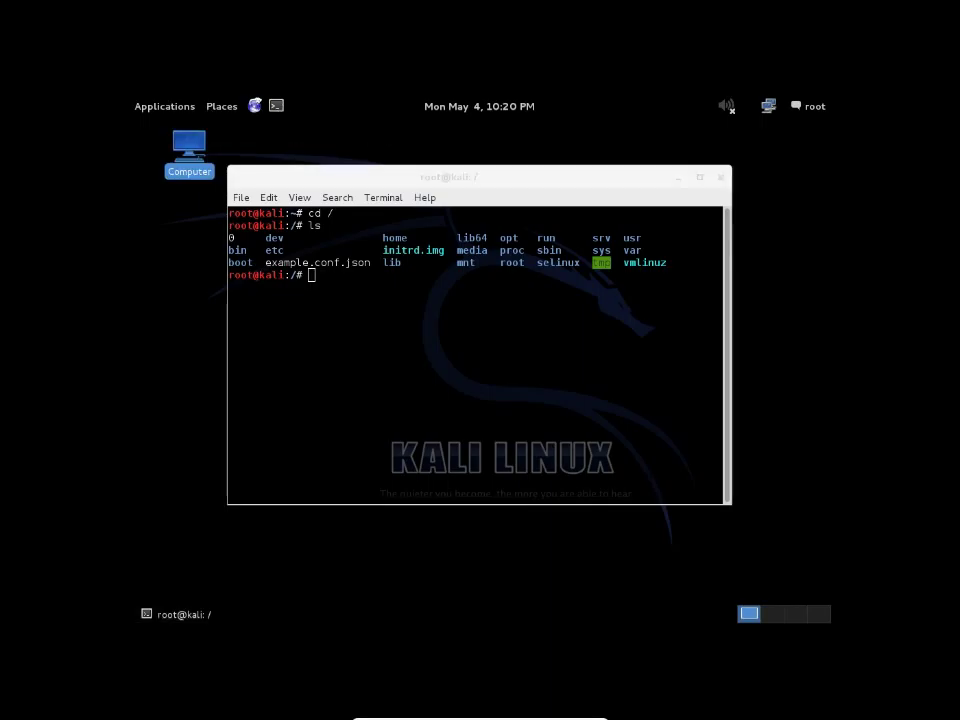
double_click(195, 151)
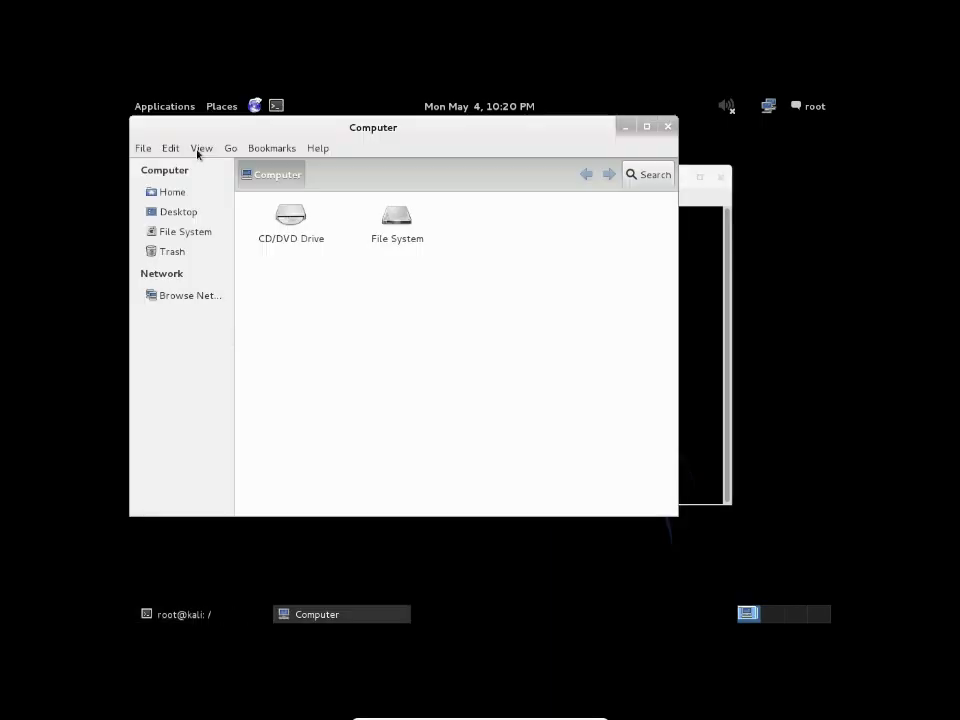
click(180, 250)
click(180, 232)
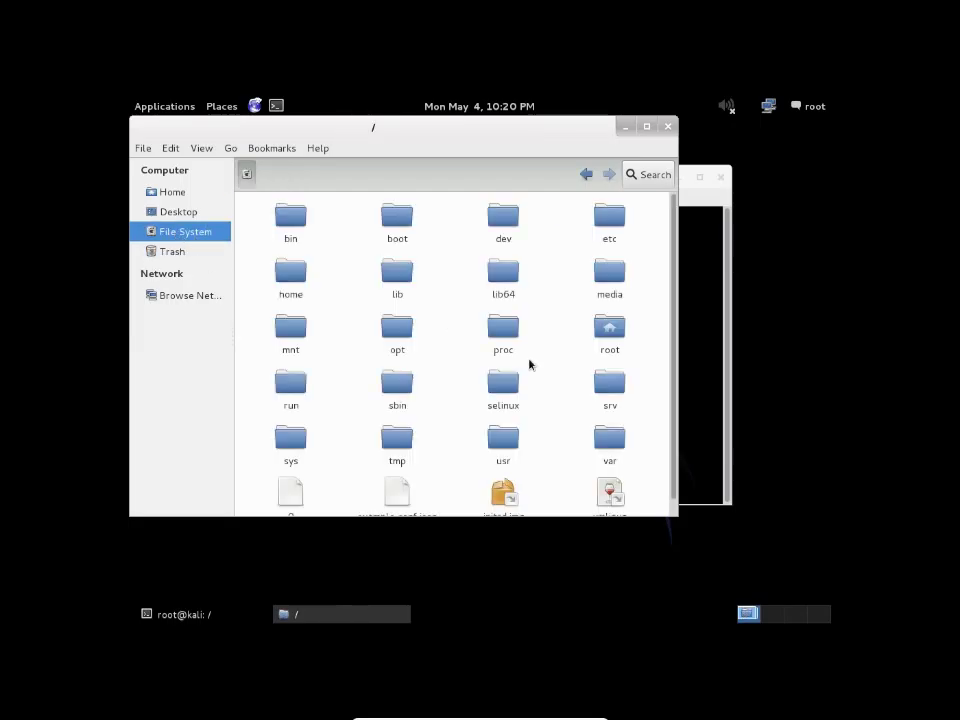
right_click(505, 284)
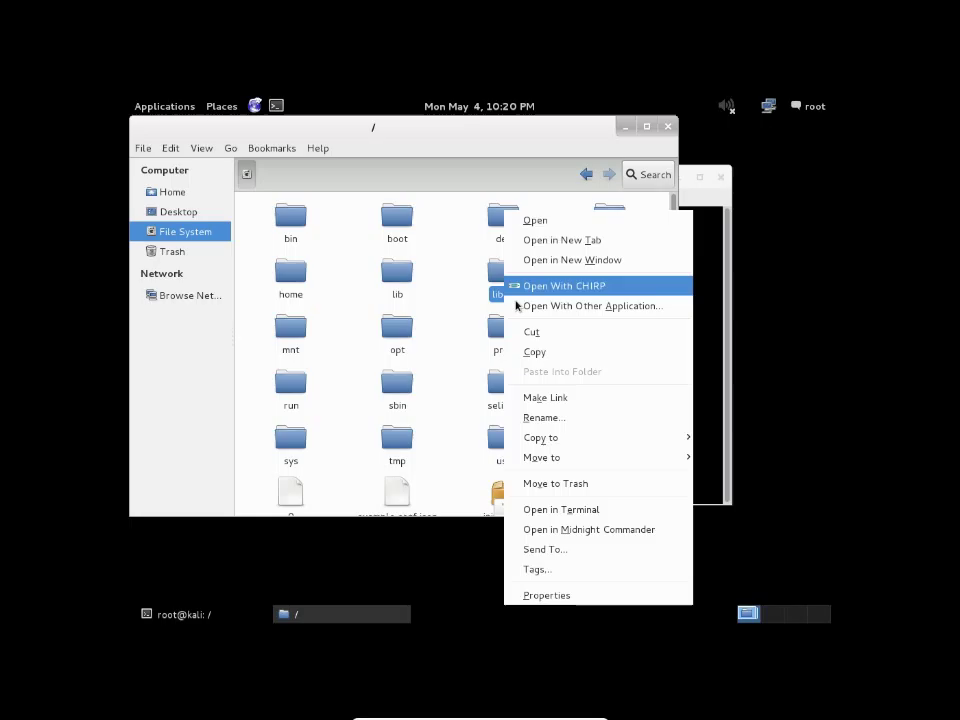
click(560, 484)
click(577, 368)
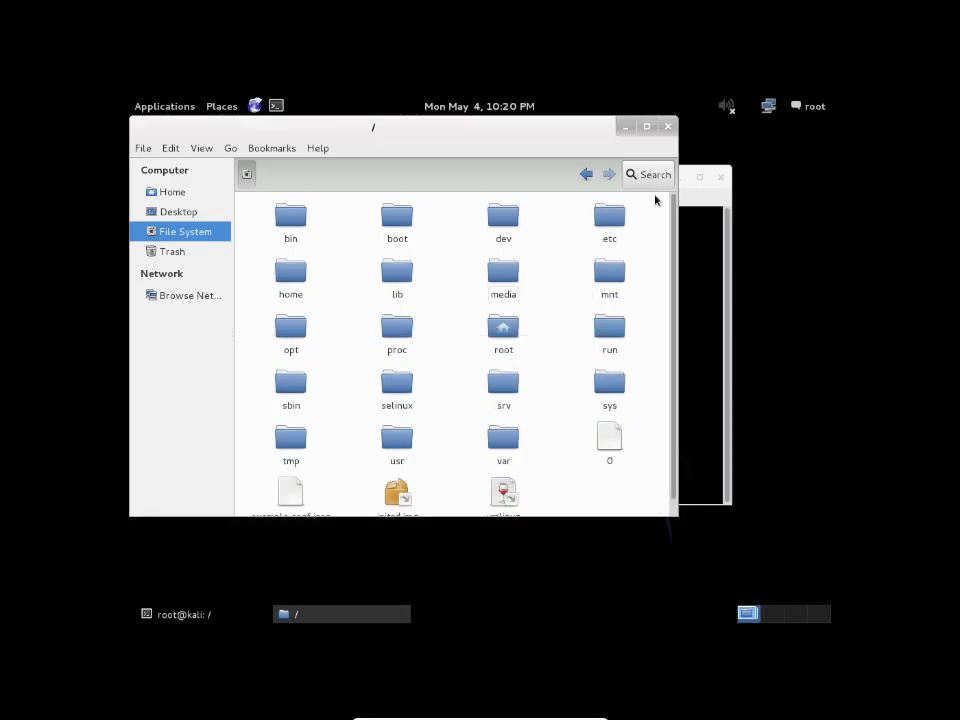
click(667, 126)
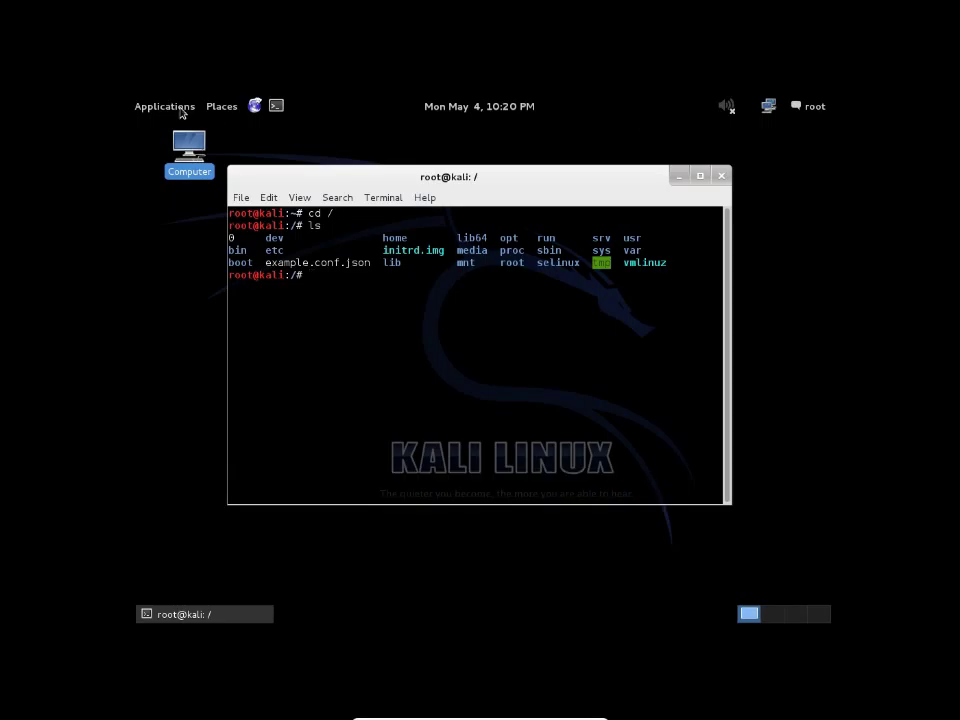
Try to launch the Arduino IDE from the Electronics applications
click(182, 110)
mouse_move(183, 176)
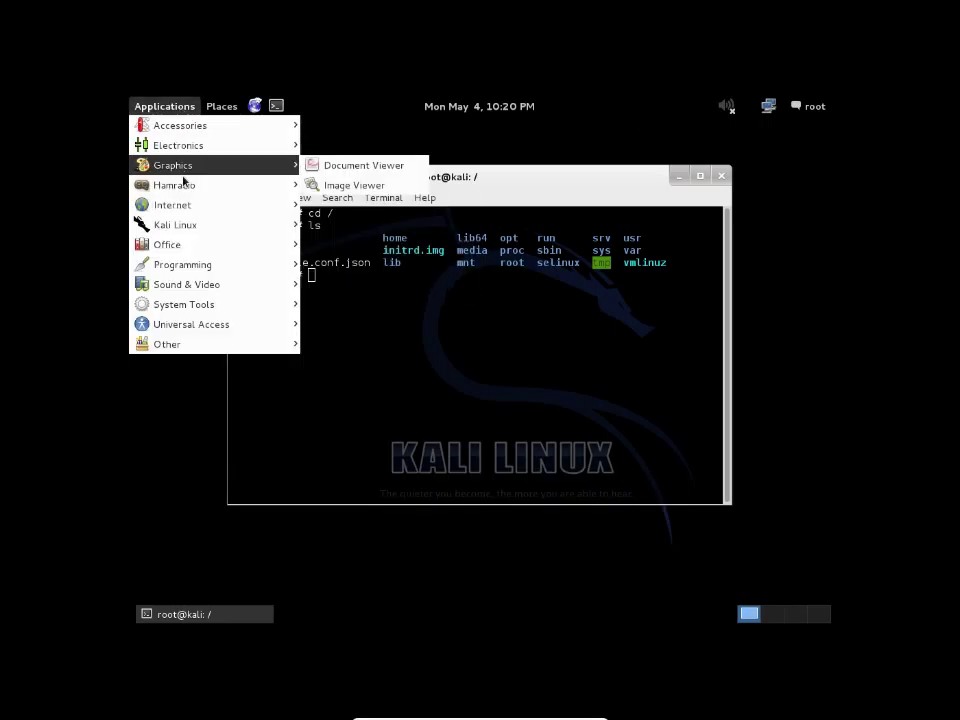
mouse_move(208, 224)
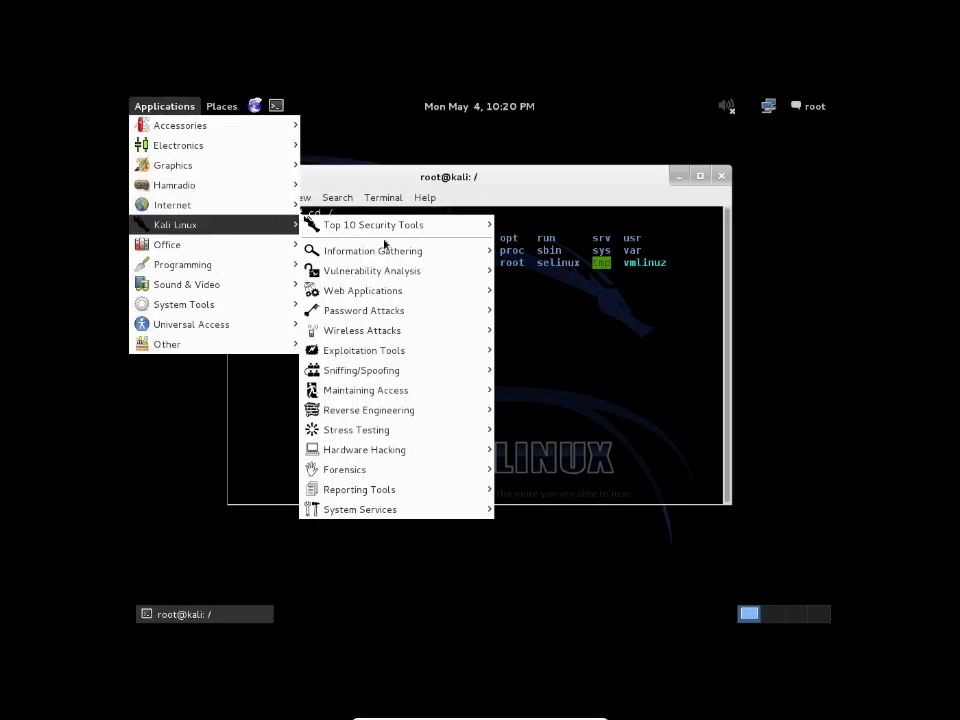
mouse_move(298, 146)
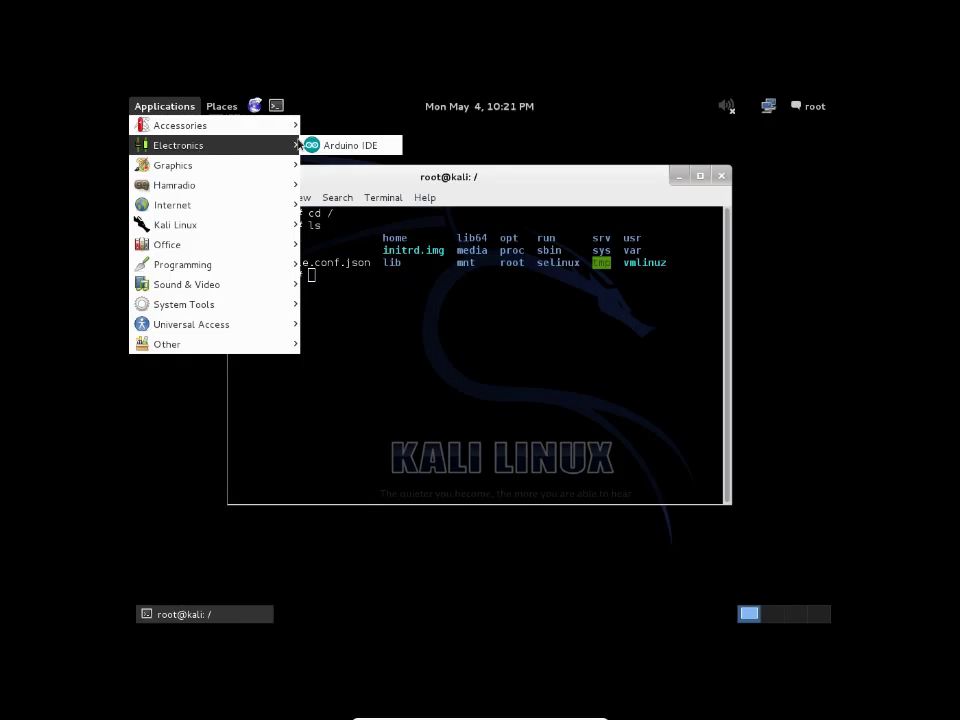
click(345, 145)
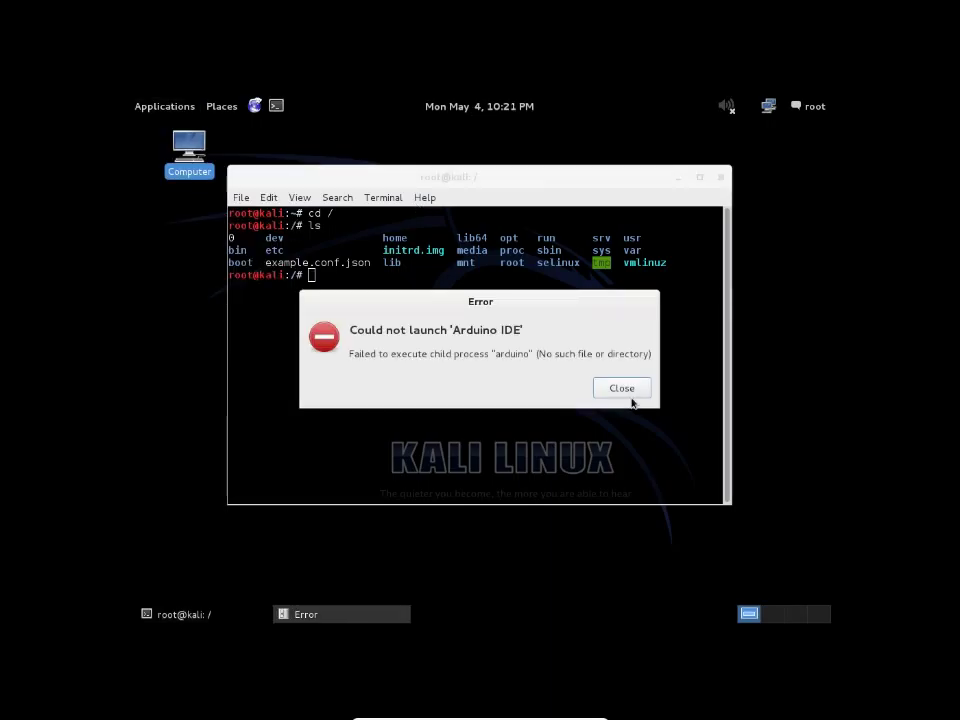
click(628, 392)
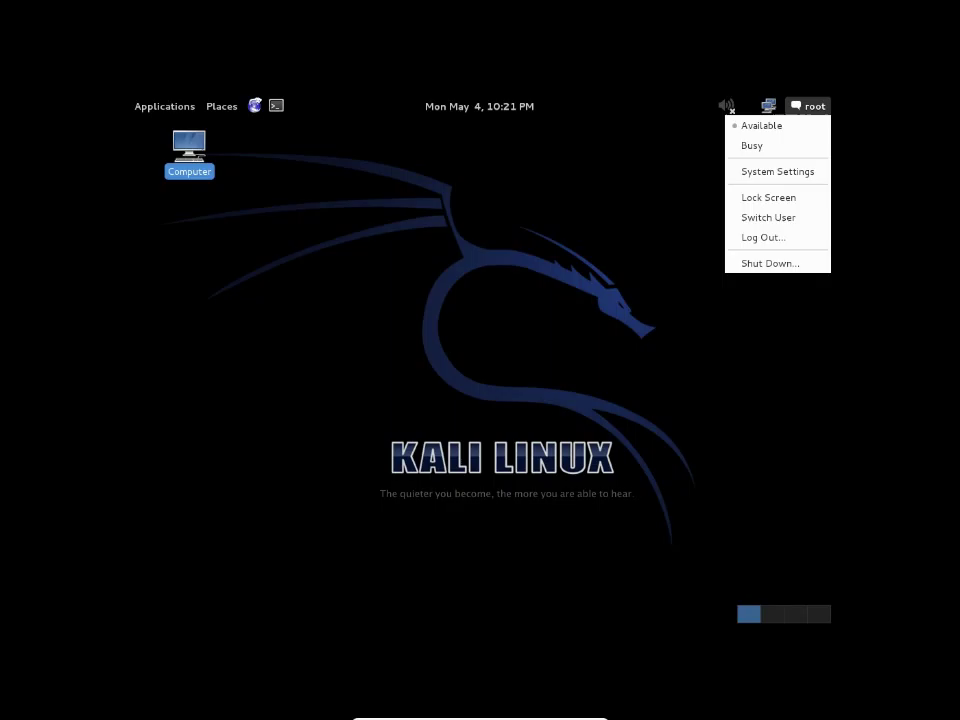
Shut down the Kali system from its desktop and start the saved debian 64 virtual machine from Oracle VM VirtualBox Manager
click(773, 265)
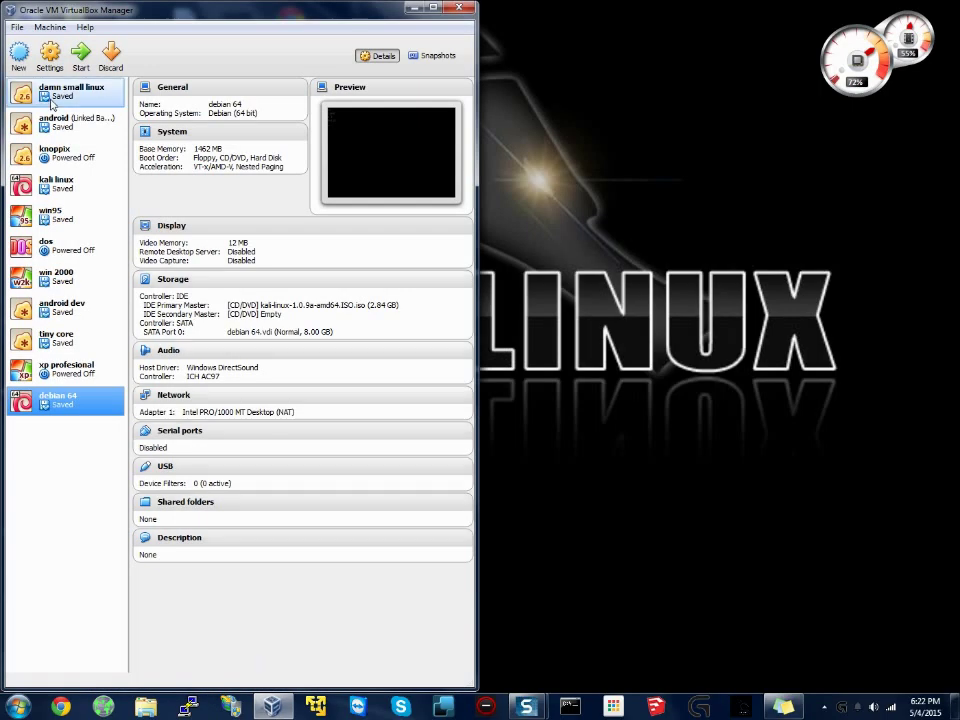
click(71, 61)
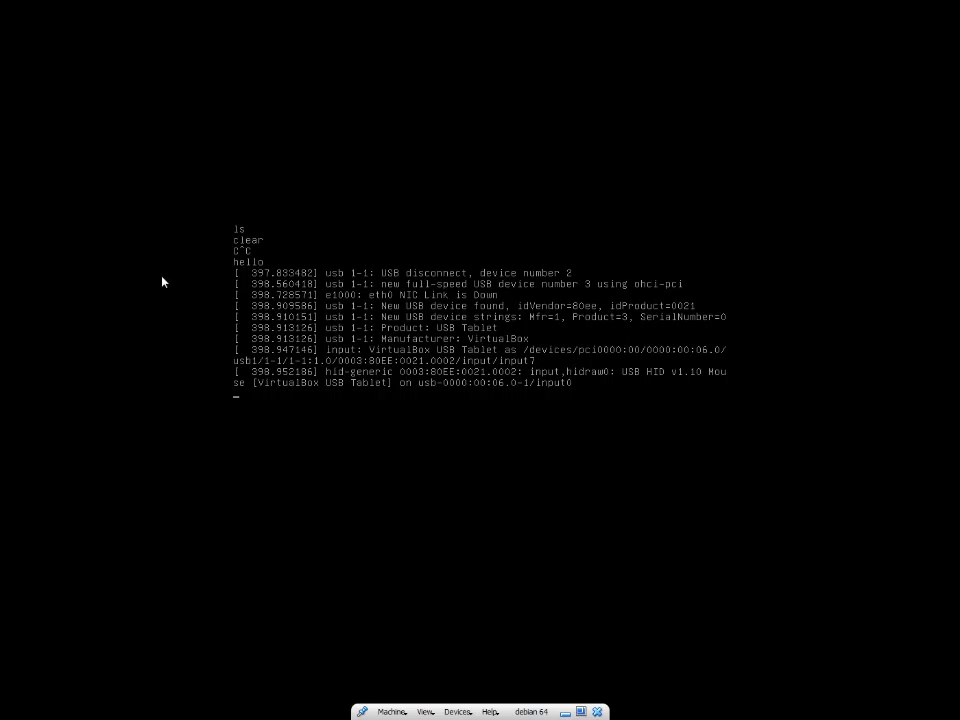
Enter "i broke linux" in the virtual machine's console and close the machine by powering it off
text(i broke linux)
click(597, 711)
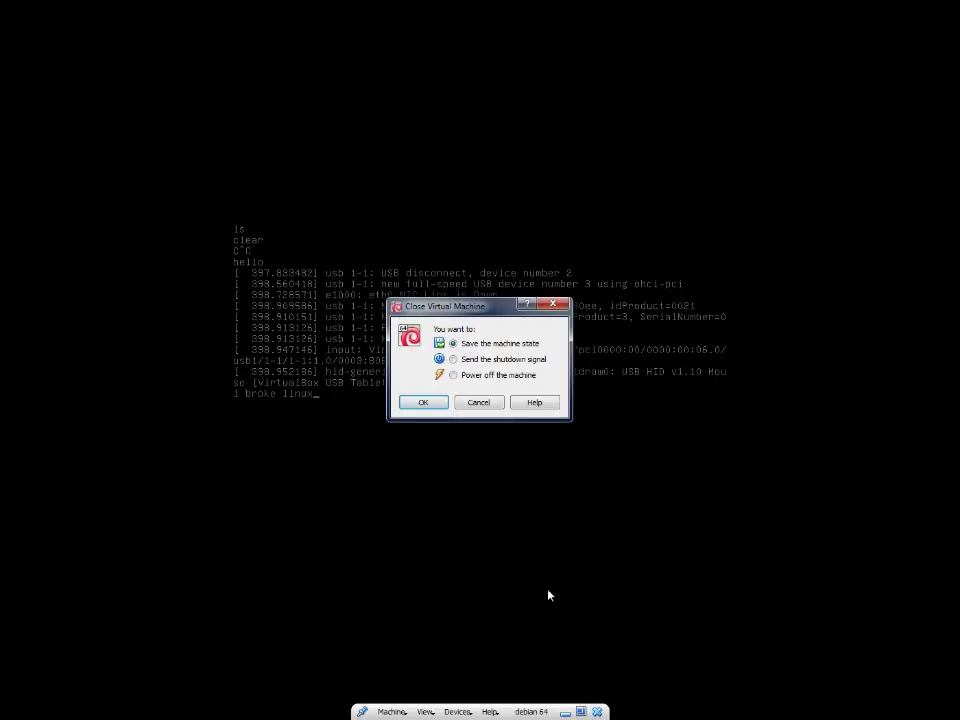
click(453, 375)
click(423, 403)
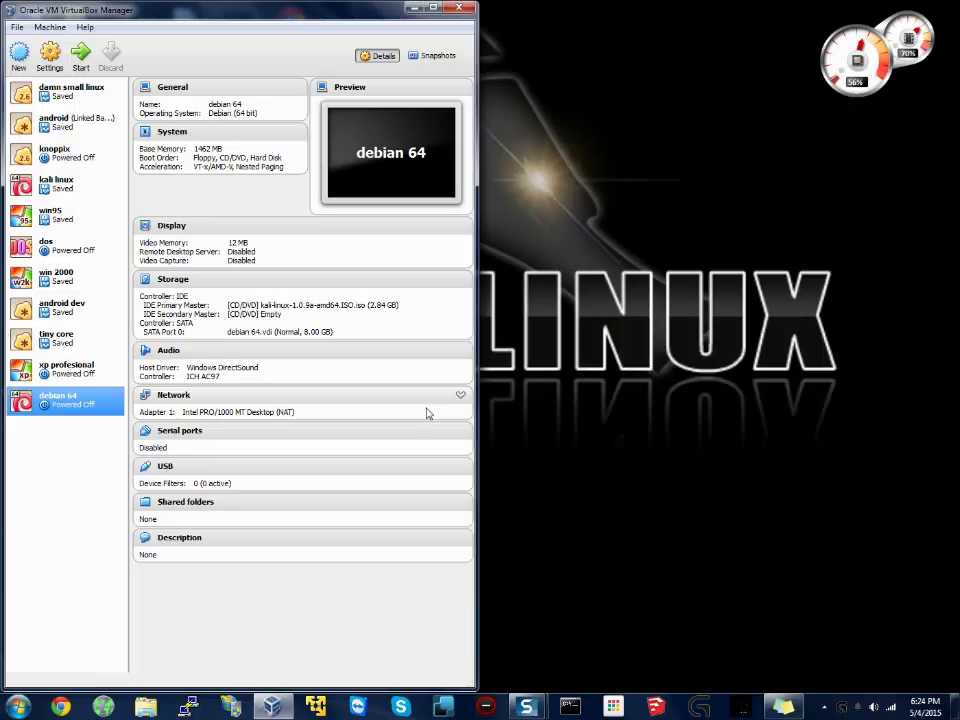
Remove the debian 64 virtual machine from the list of machines
right_click(101, 405)
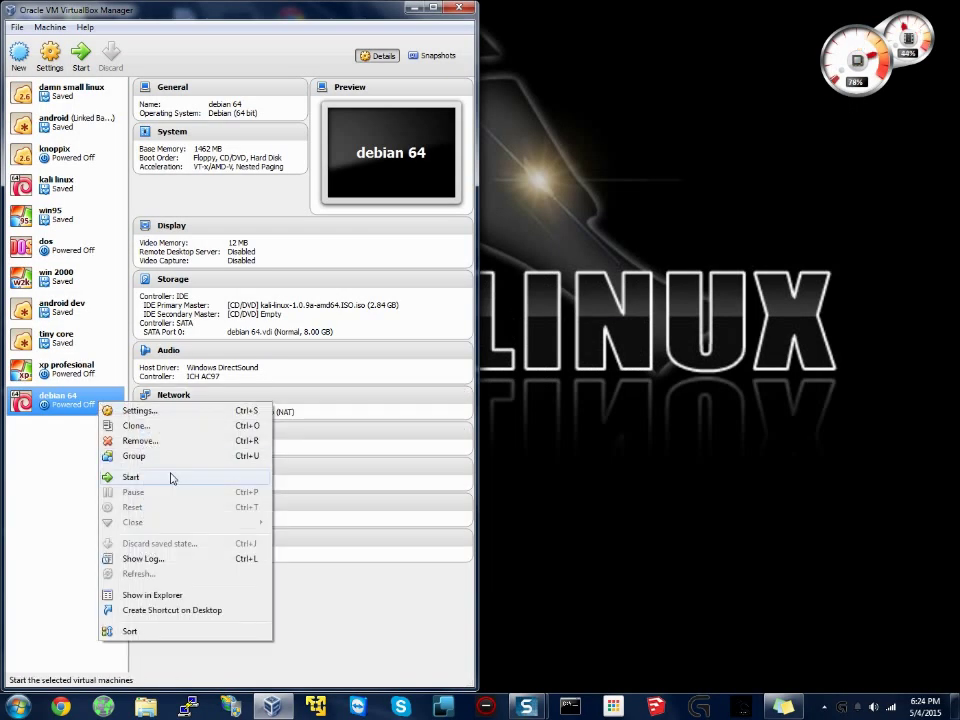
click(152, 441)
click(185, 396)
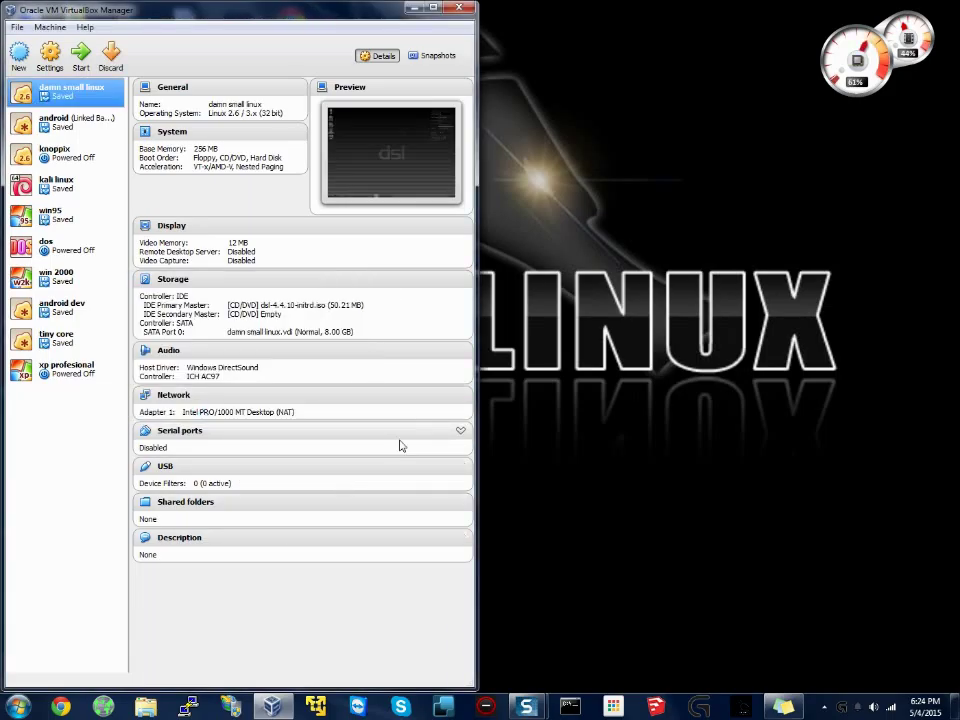
mouse_move(541, 706)
click(553, 660)
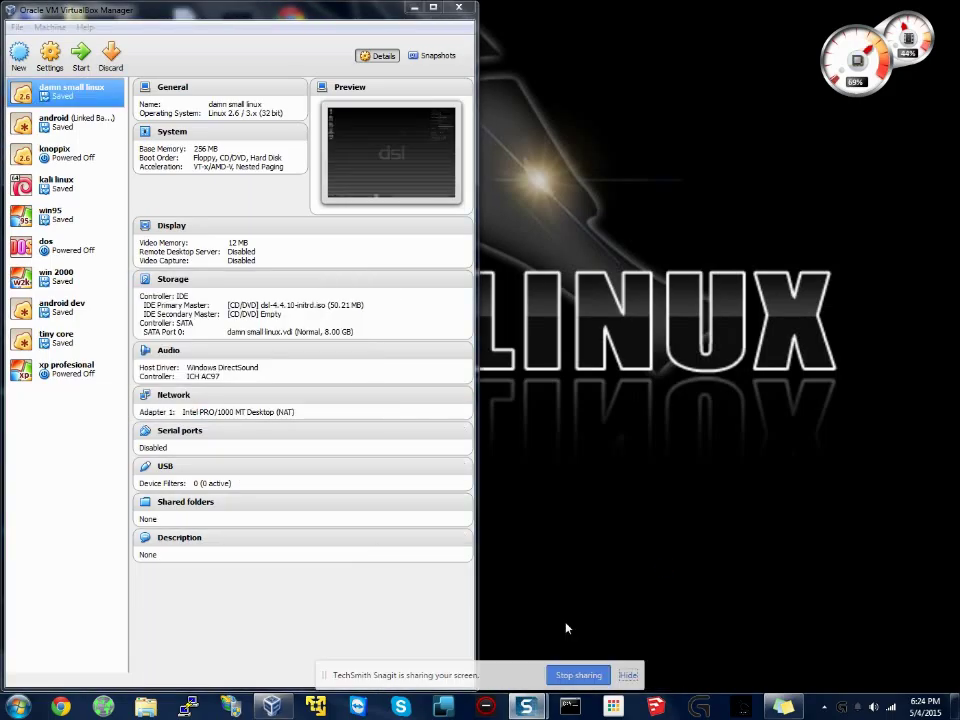